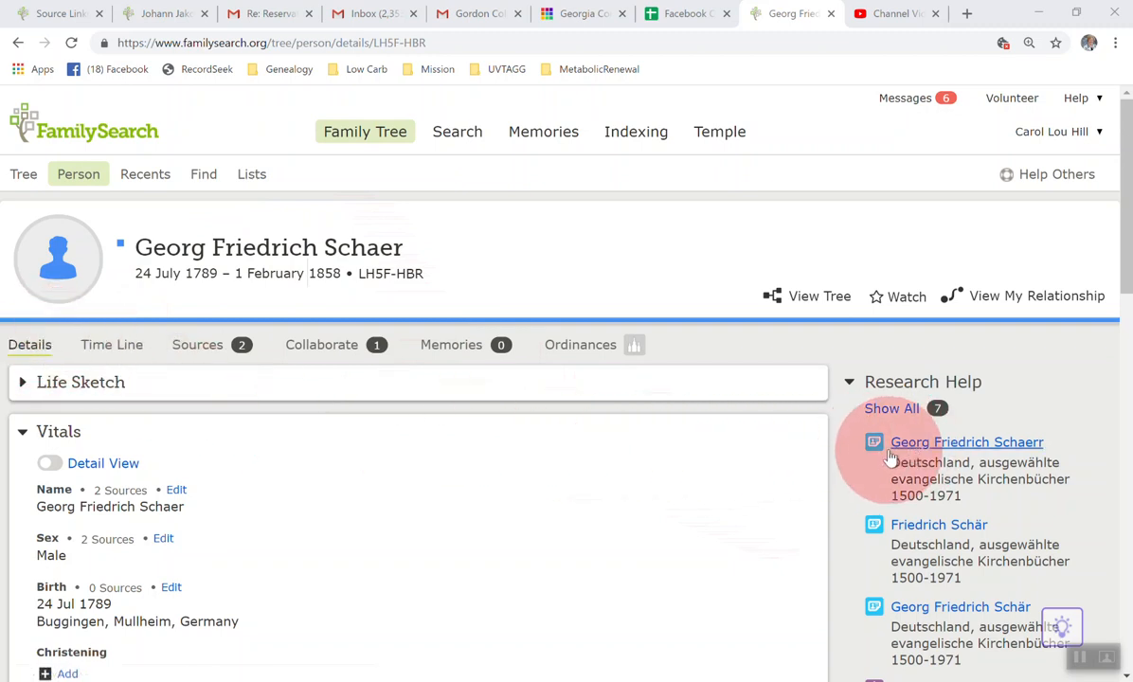
Step: Open the time line view of the ancestor's person page
{"action": "scroll", "coordinate": [834, 517], "scroll_direction": "down", "scroll_amount": 1}
{"action": "scroll", "coordinate": [834, 517], "scroll_direction": "down", "scroll_amount": 2}
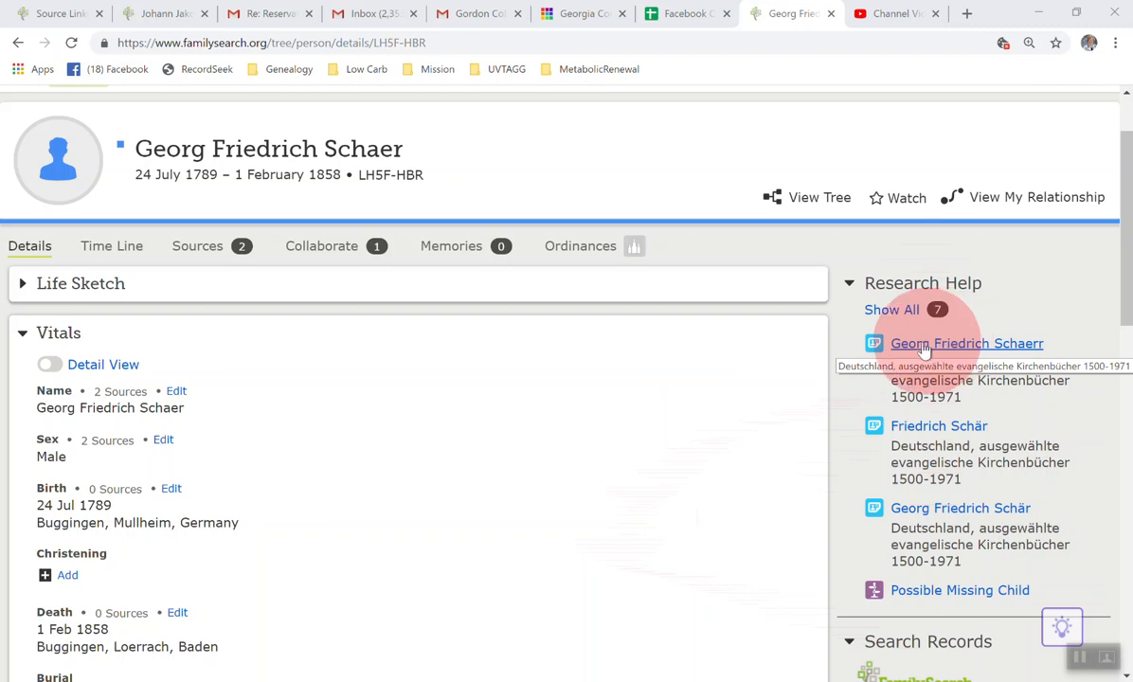
{"action": "left_click", "coordinate": [112, 247]}
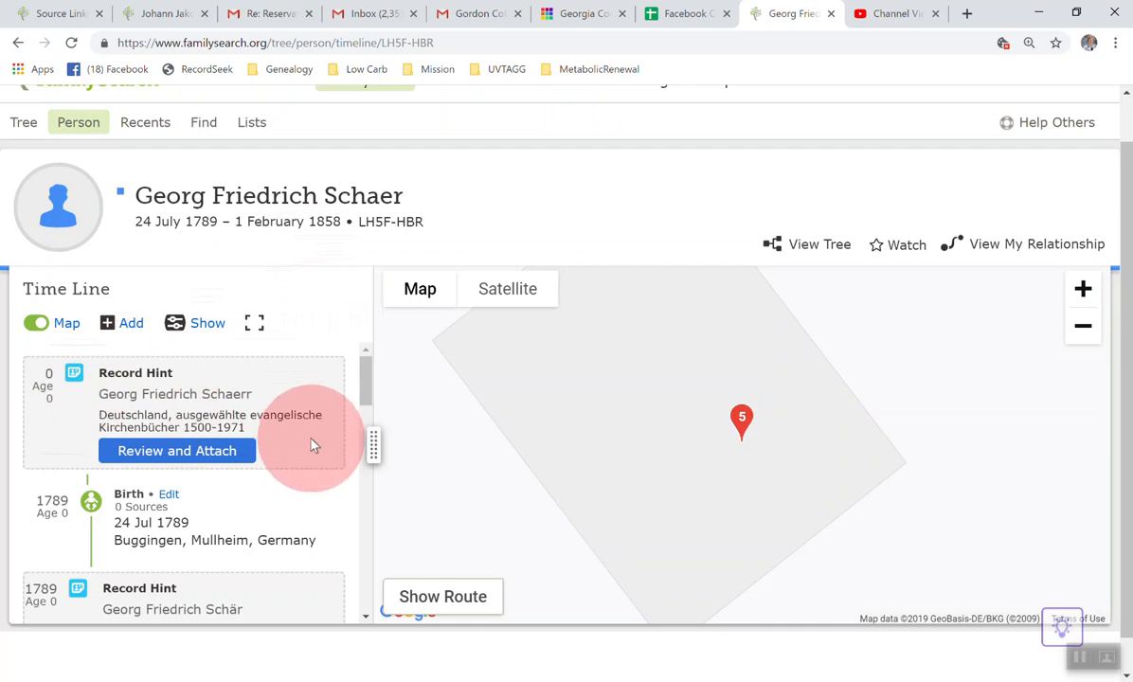
Step: Examine the record hints and family events along the time line, from the first hint to the 1822 birth of a child
{"action": "scroll", "coordinate": [312, 440], "scroll_direction": "down", "scroll_amount": 1}
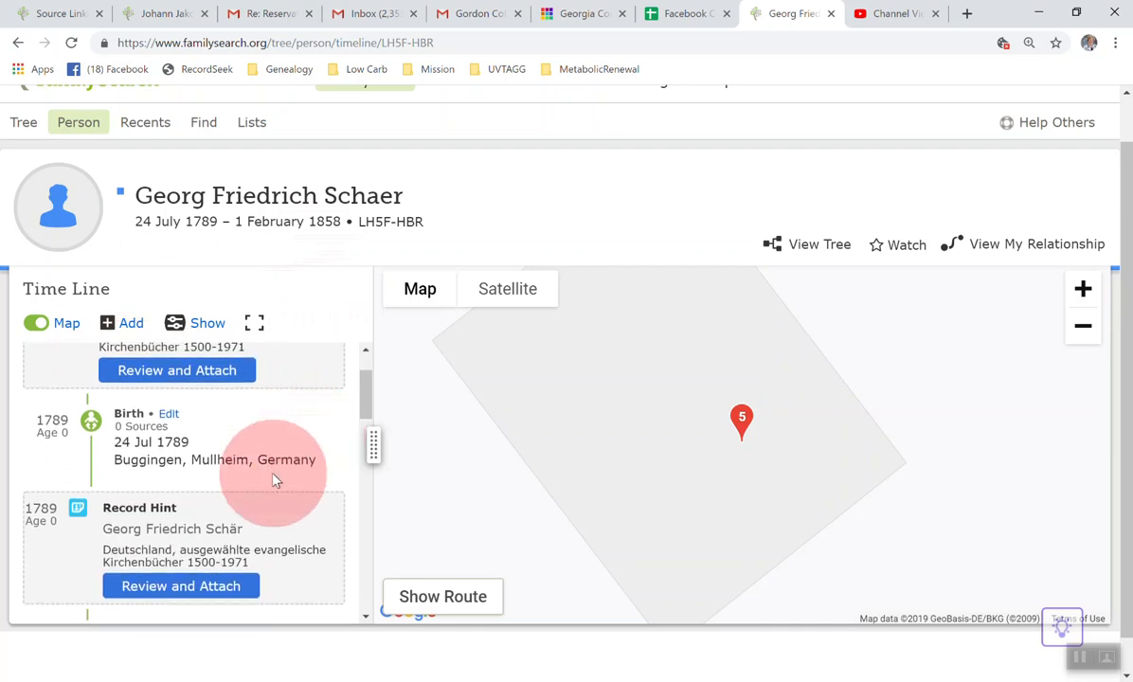
{"action": "scroll", "coordinate": [306, 457], "scroll_direction": "down", "scroll_amount": 3}
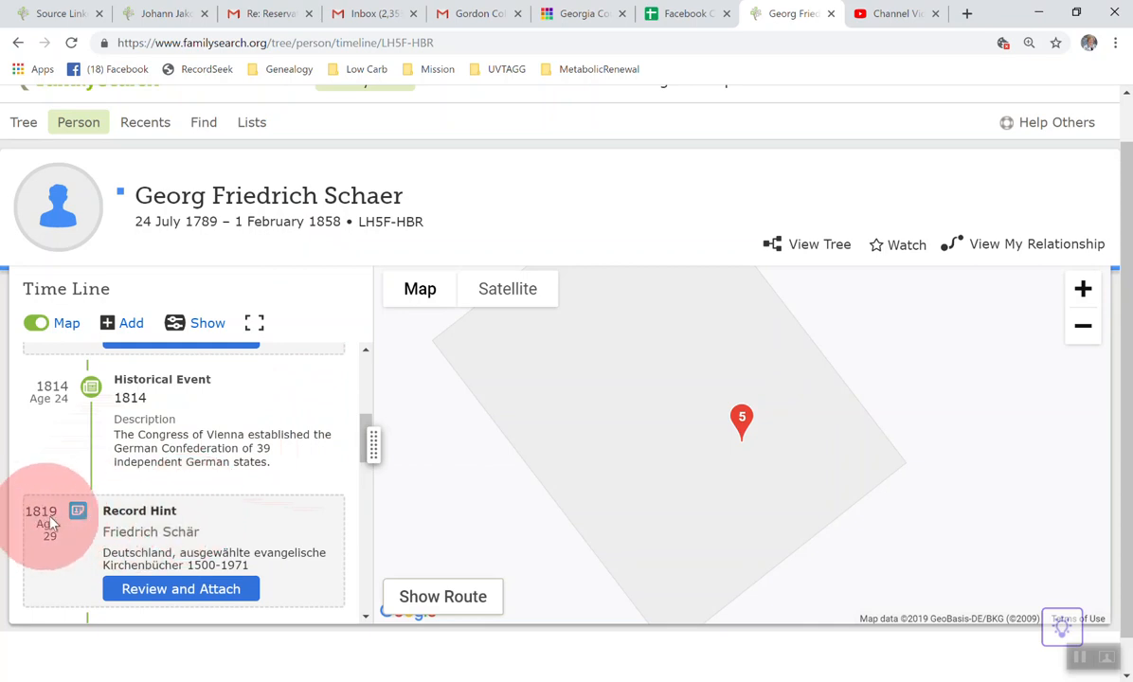
{"action": "scroll", "coordinate": [265, 490], "scroll_direction": "down", "scroll_amount": 1}
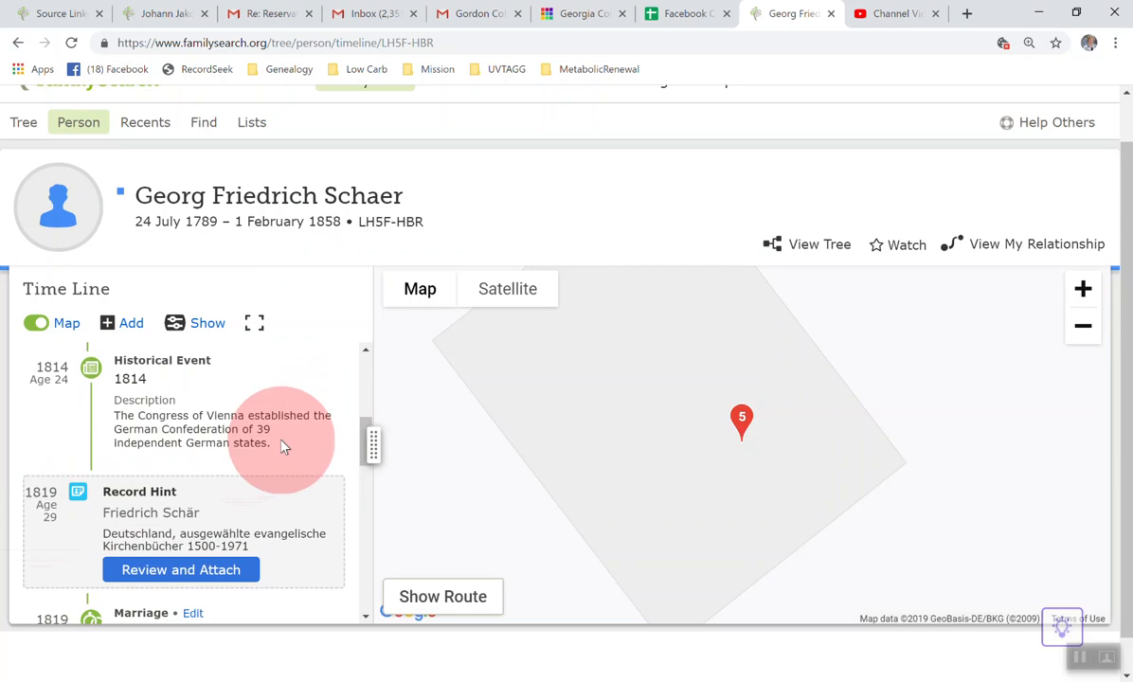
{"action": "scroll", "coordinate": [283, 446], "scroll_direction": "down", "scroll_amount": 2}
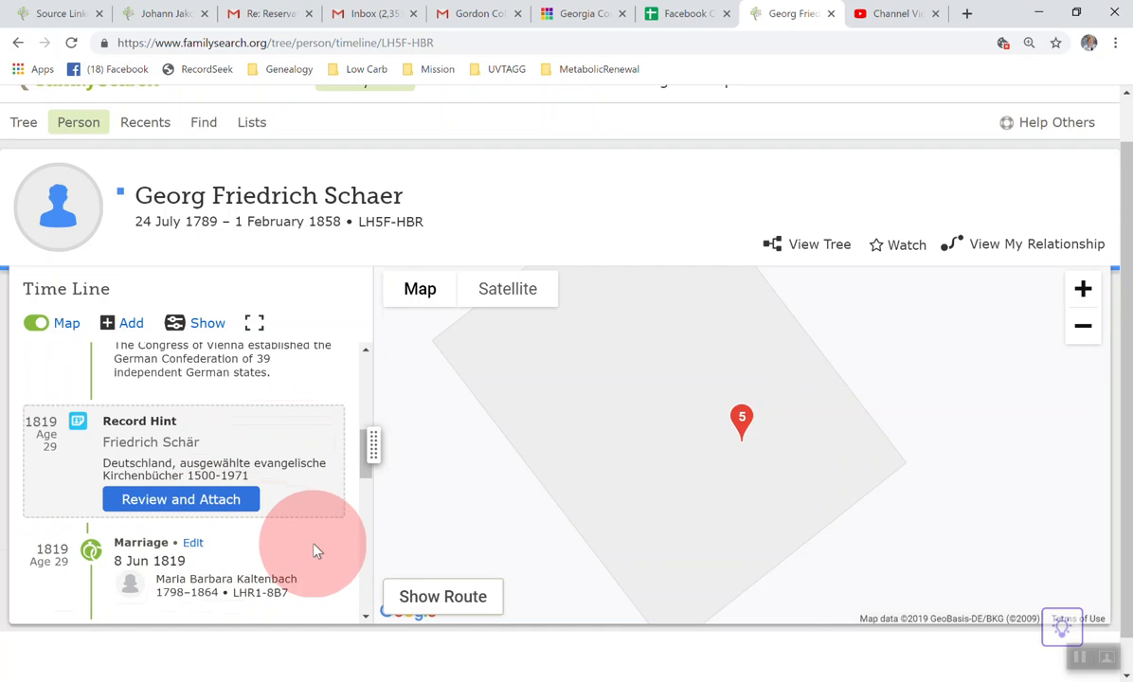
{"action": "scroll", "coordinate": [315, 550], "scroll_direction": "down", "scroll_amount": 3}
{"action": "scroll", "coordinate": [315, 550], "scroll_direction": "down", "scroll_amount": 2}
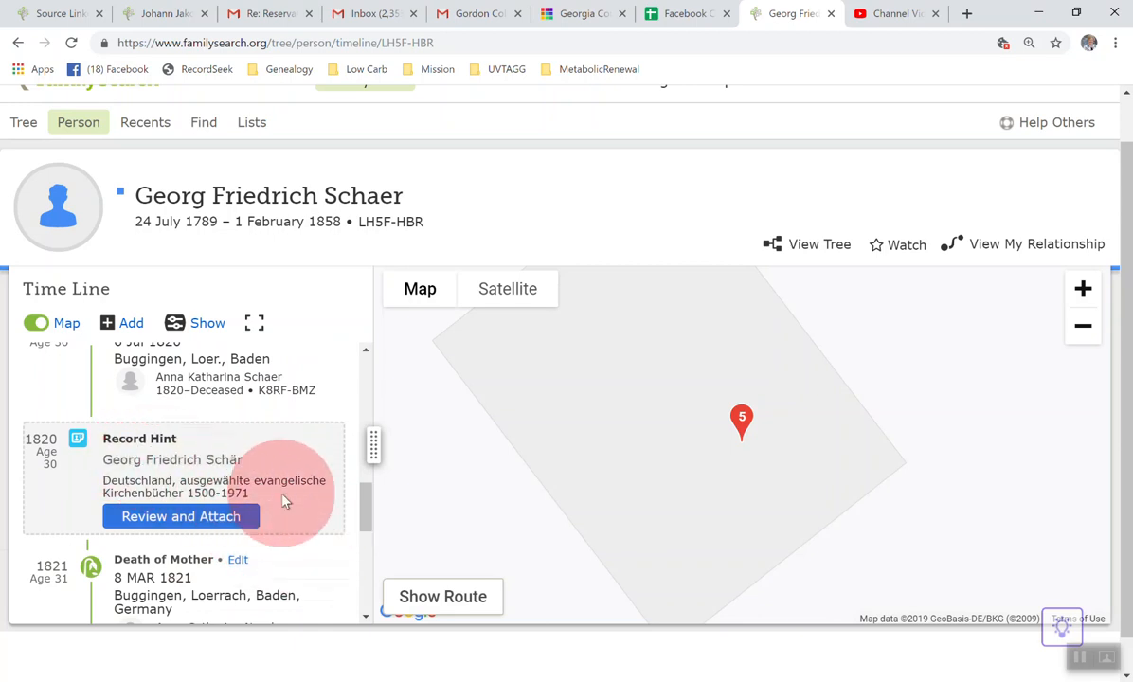
{"action": "scroll", "coordinate": [299, 557], "scroll_direction": "down", "scroll_amount": 1}
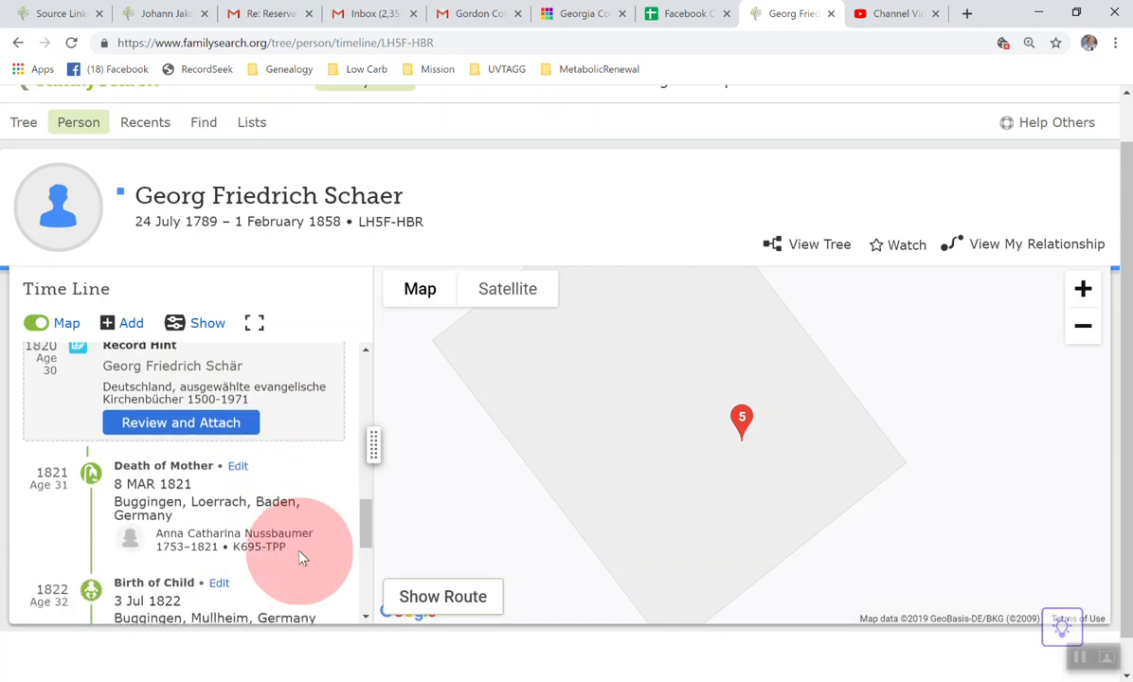
{"action": "scroll", "coordinate": [299, 557], "scroll_direction": "down", "scroll_amount": 1}
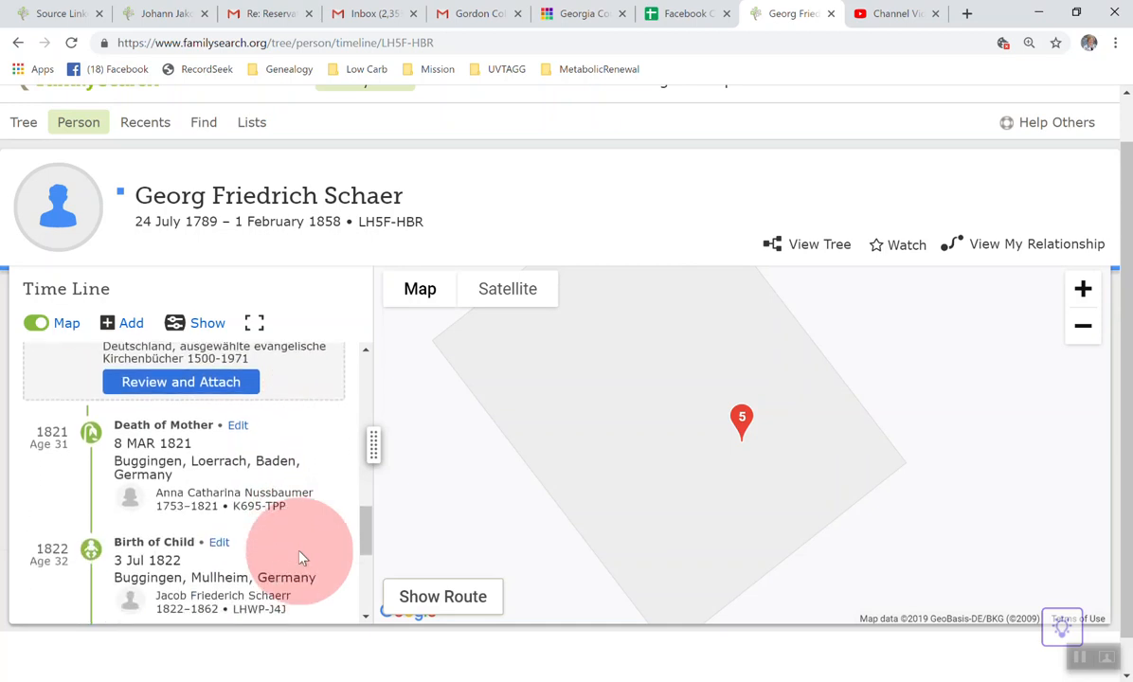
{"action": "scroll", "coordinate": [299, 559], "scroll_direction": "up", "scroll_amount": 1}
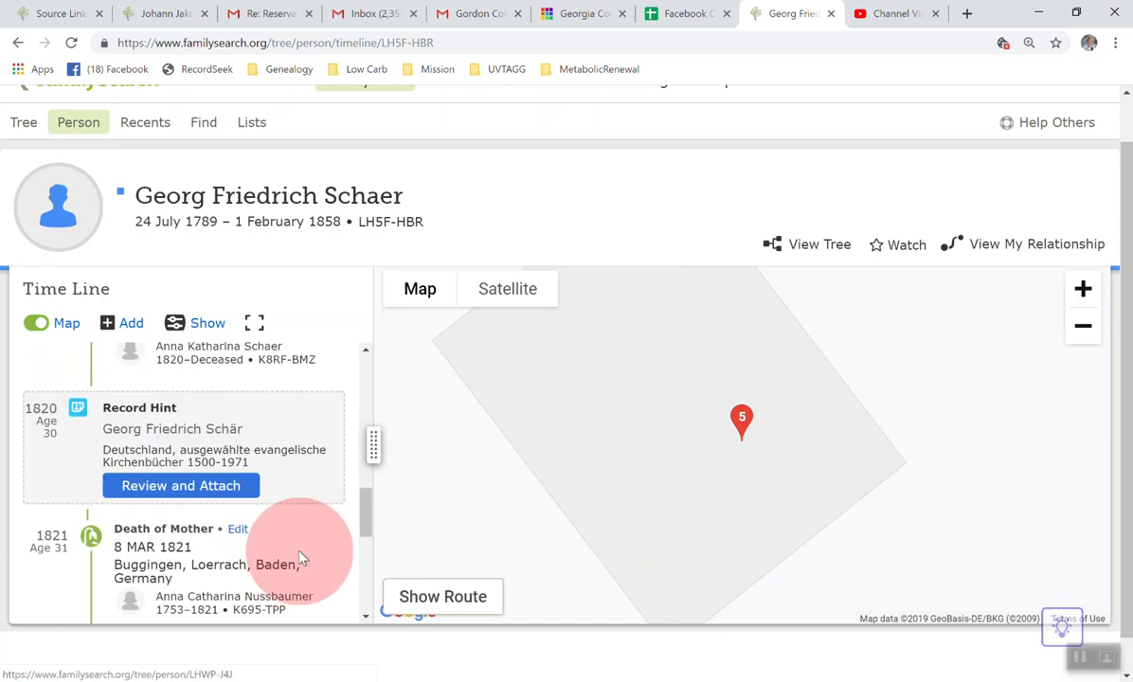
Step: Open the 1819 record hint preceding the marriage event for review and attachment
{"action": "scroll", "coordinate": [302, 356], "scroll_direction": "up", "scroll_amount": 1}
{"action": "scroll", "coordinate": [301, 356], "scroll_direction": "up", "scroll_amount": 2}
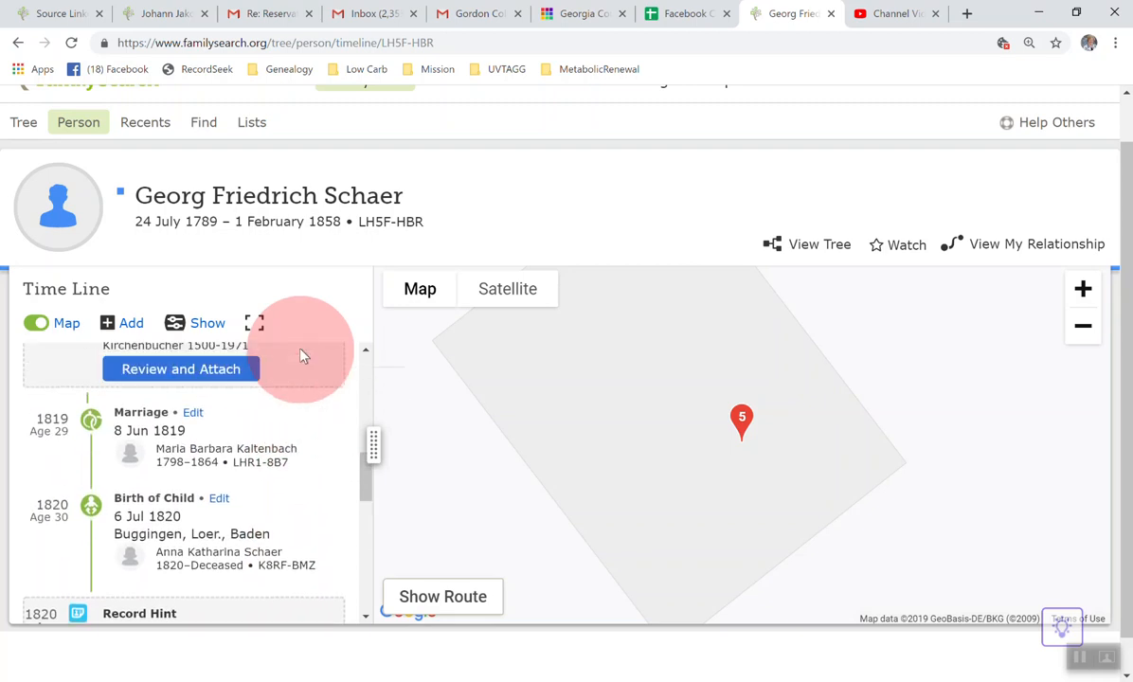
{"action": "scroll", "coordinate": [301, 356], "scroll_direction": "up", "scroll_amount": 1}
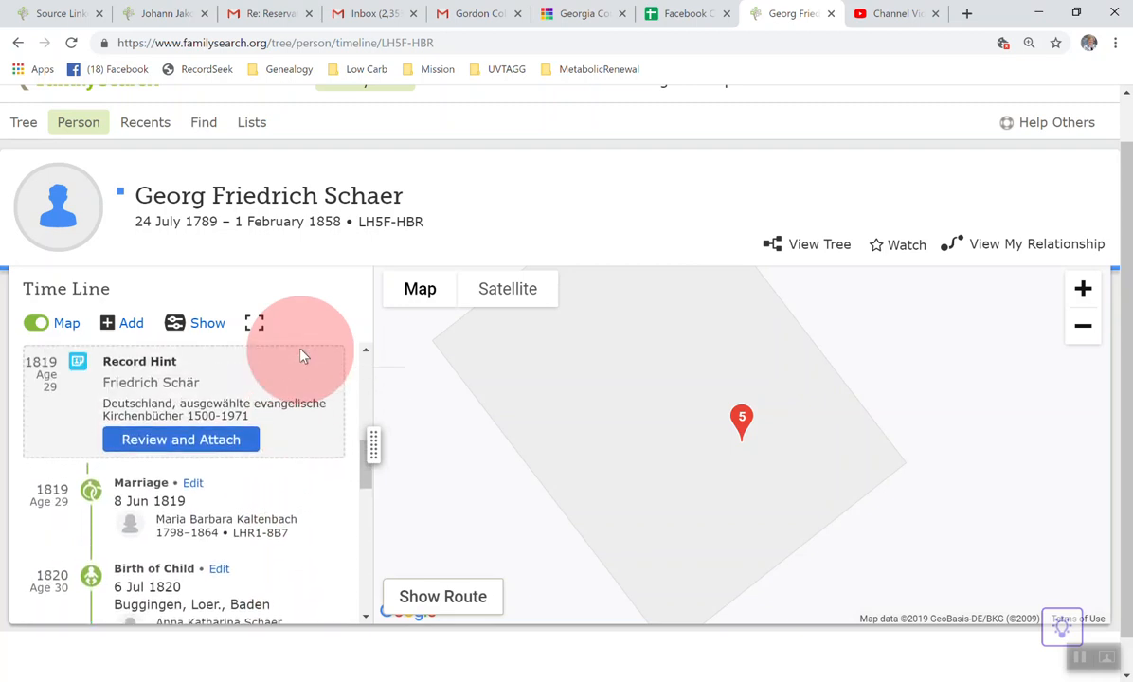
{"action": "scroll", "coordinate": [301, 357], "scroll_direction": "up", "scroll_amount": 1}
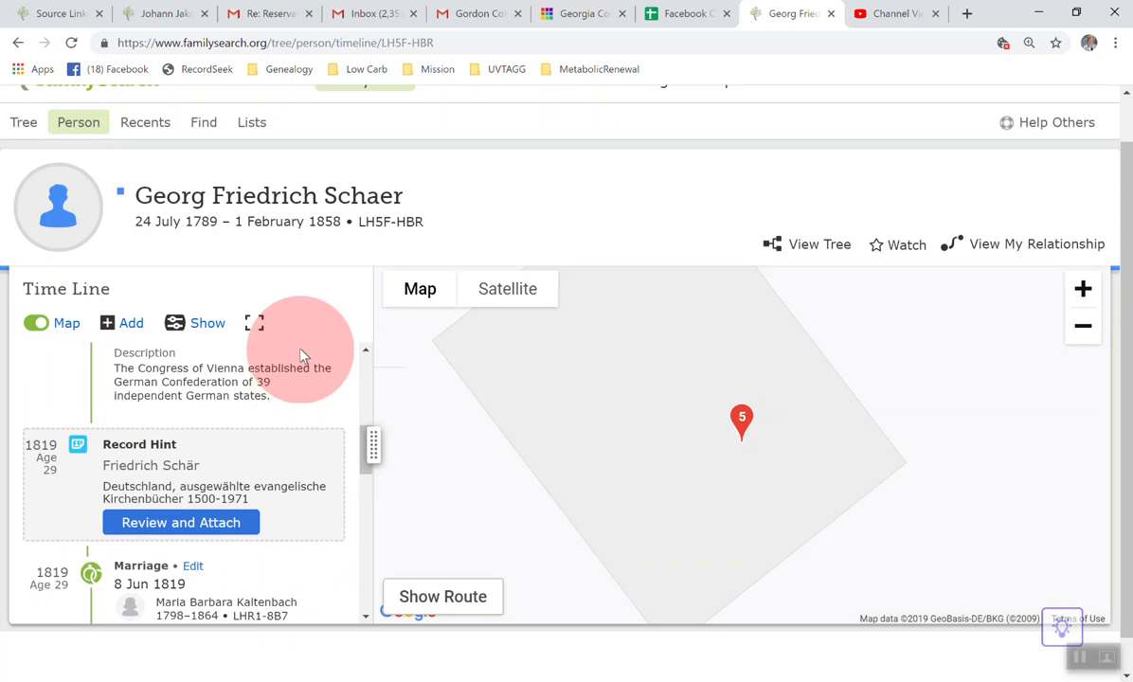
{"action": "scroll", "coordinate": [301, 357], "scroll_direction": "up", "scroll_amount": 1}
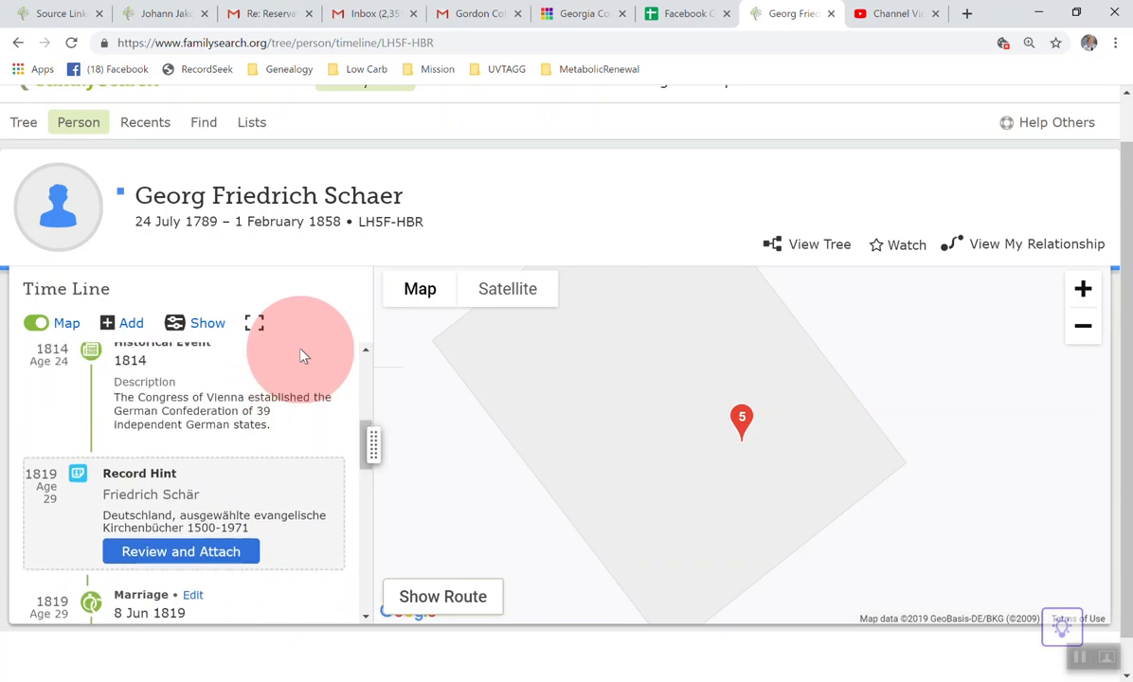
{"action": "left_click", "coordinate": [181, 552]}
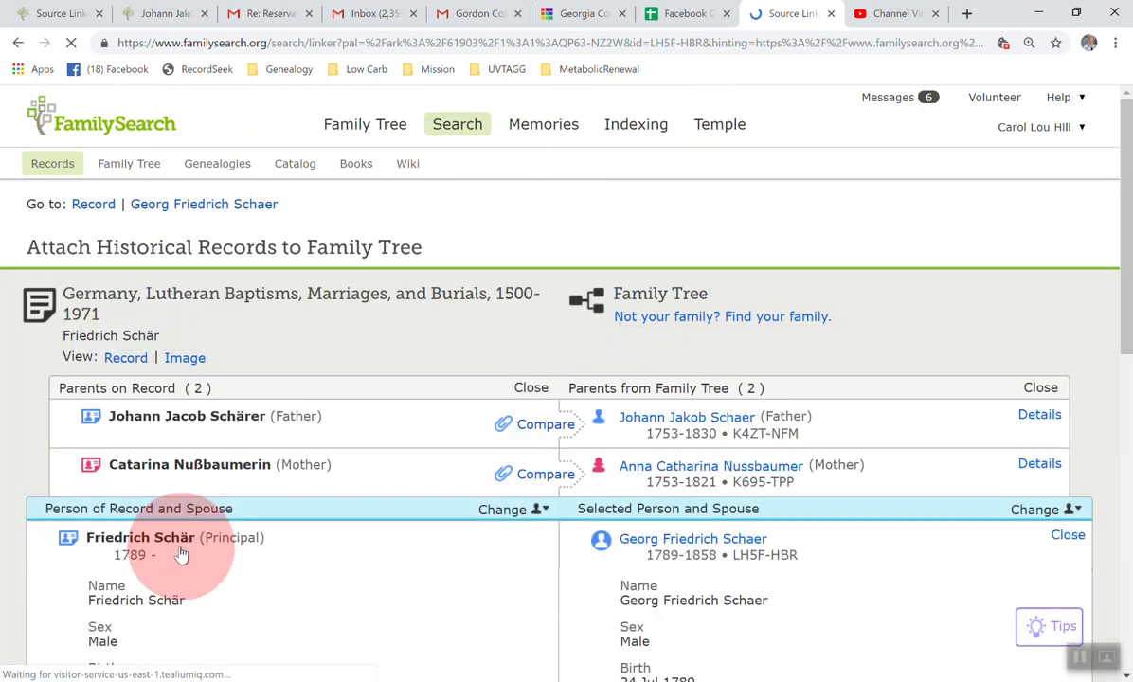
Step: Compare the marriage record's parents, principal, wife and other listed people with their Family Tree counterparts
{"action": "scroll", "coordinate": [424, 341], "scroll_direction": "down", "scroll_amount": 2}
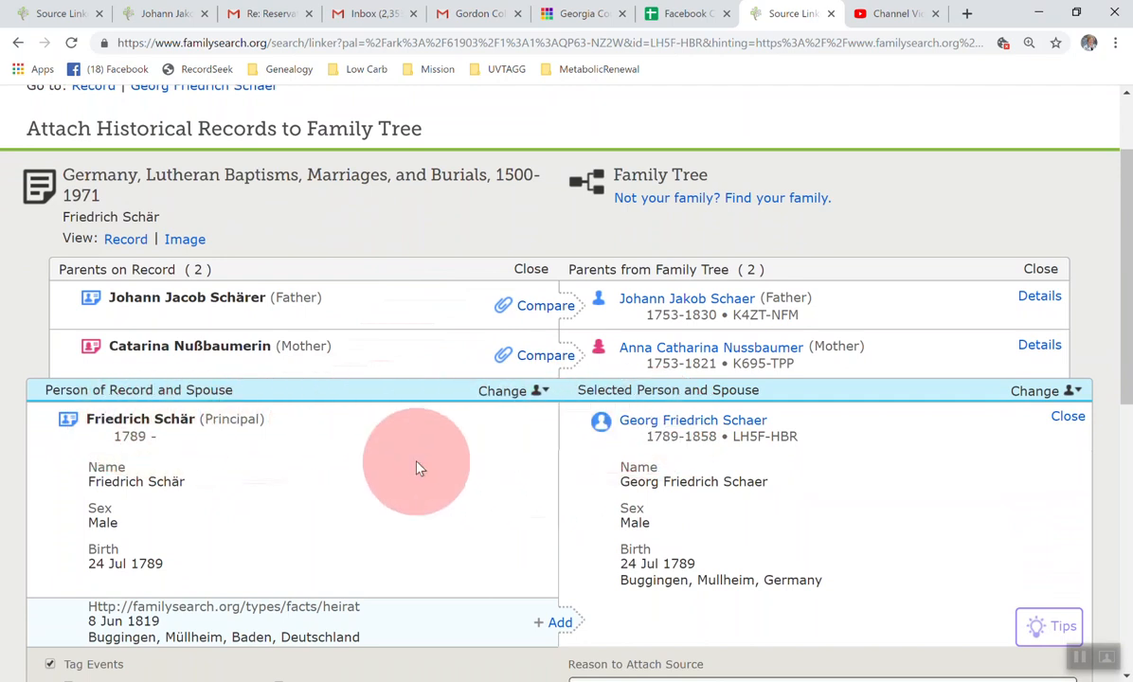
{"action": "scroll", "coordinate": [419, 468], "scroll_direction": "down", "scroll_amount": 1}
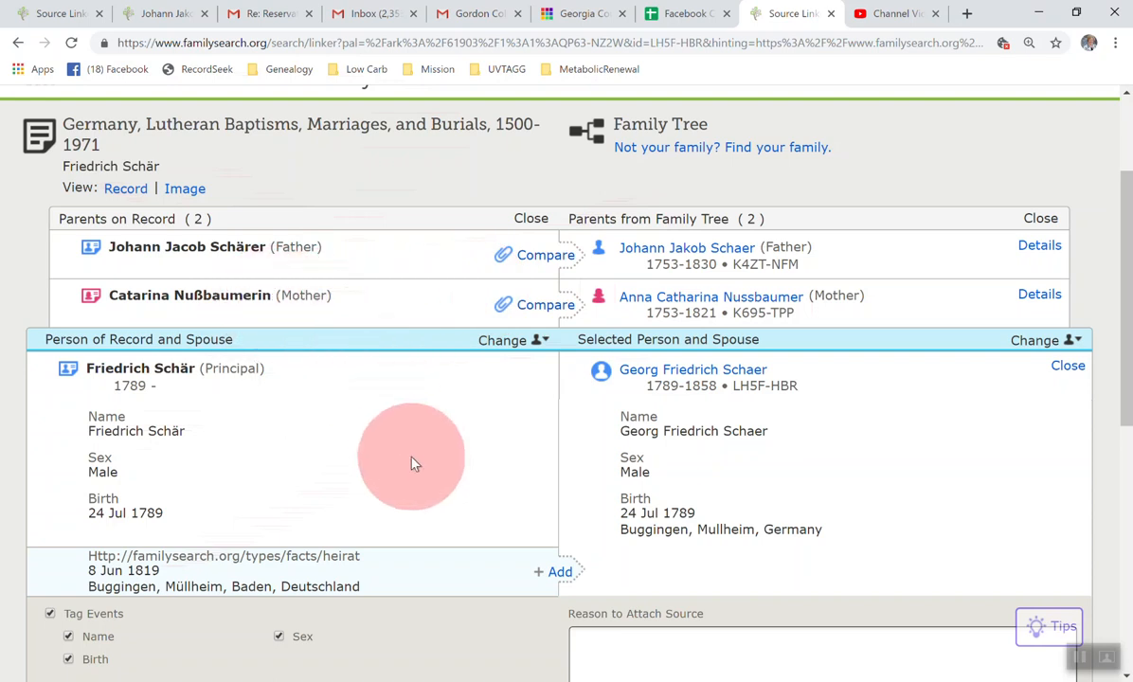
{"action": "scroll", "coordinate": [411, 463], "scroll_direction": "down", "scroll_amount": 3}
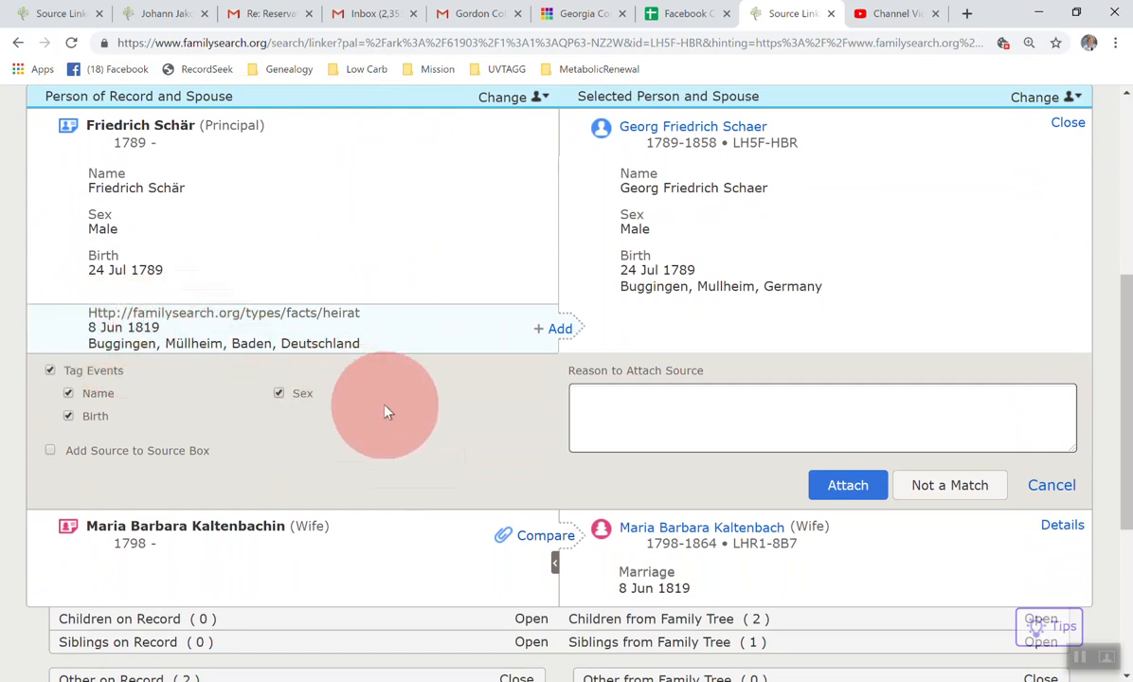
{"action": "scroll", "coordinate": [384, 412], "scroll_direction": "down", "scroll_amount": 1}
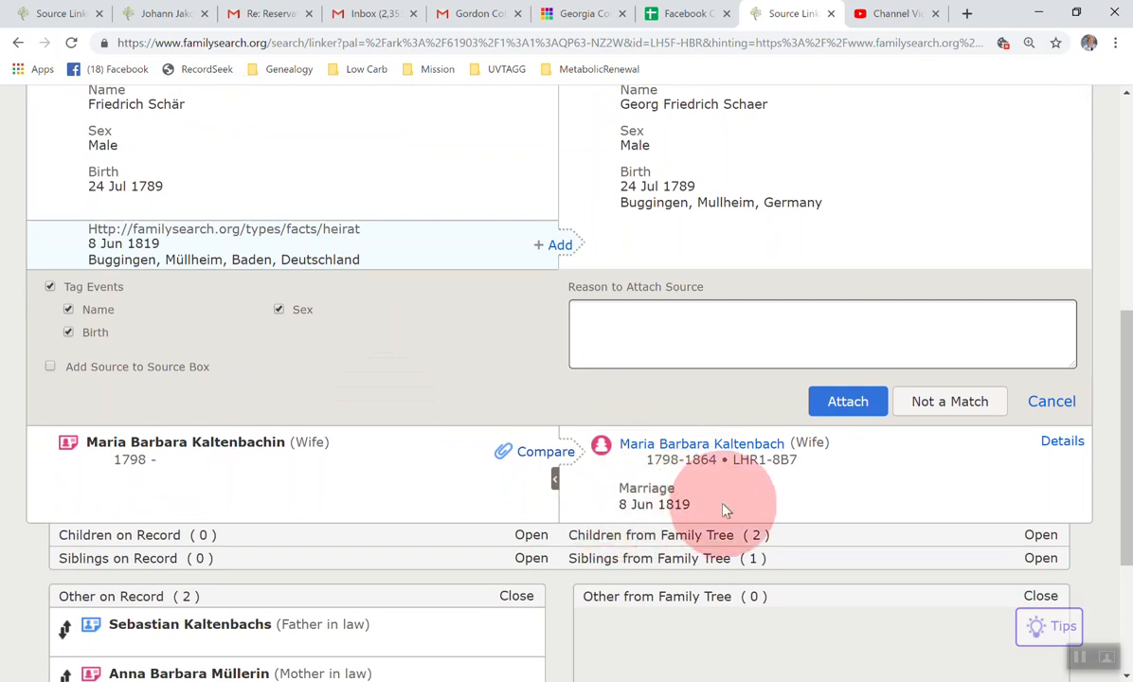
{"action": "scroll", "coordinate": [481, 370], "scroll_direction": "up", "scroll_amount": 1}
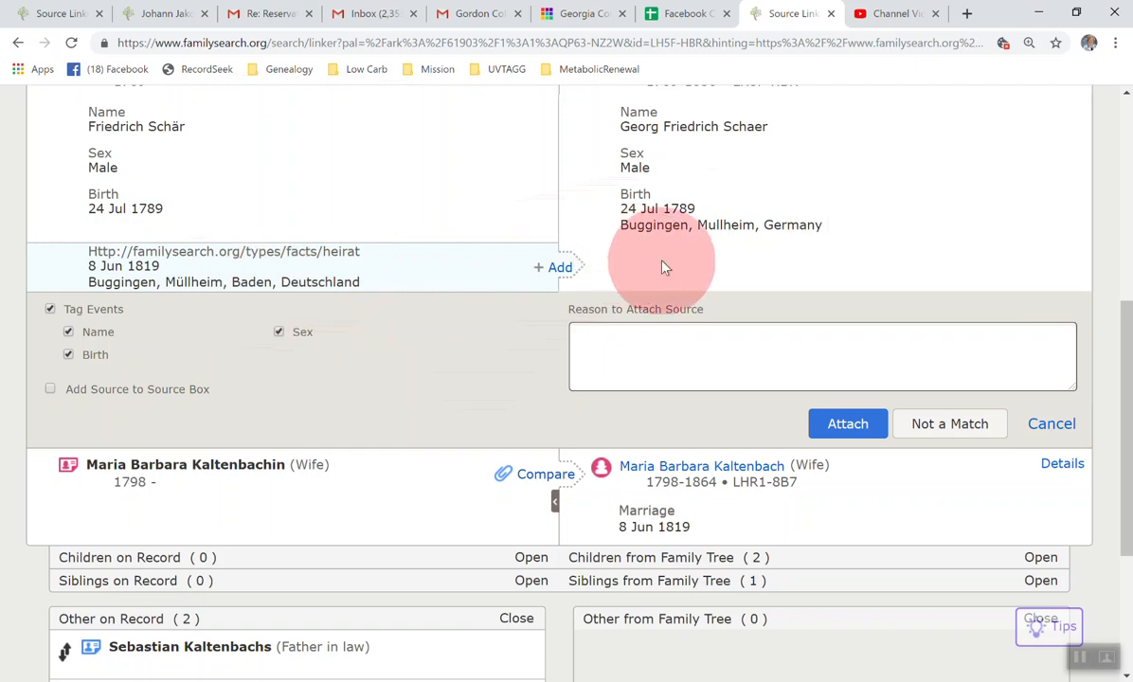
{"action": "scroll", "coordinate": [663, 268], "scroll_direction": "down", "scroll_amount": 1}
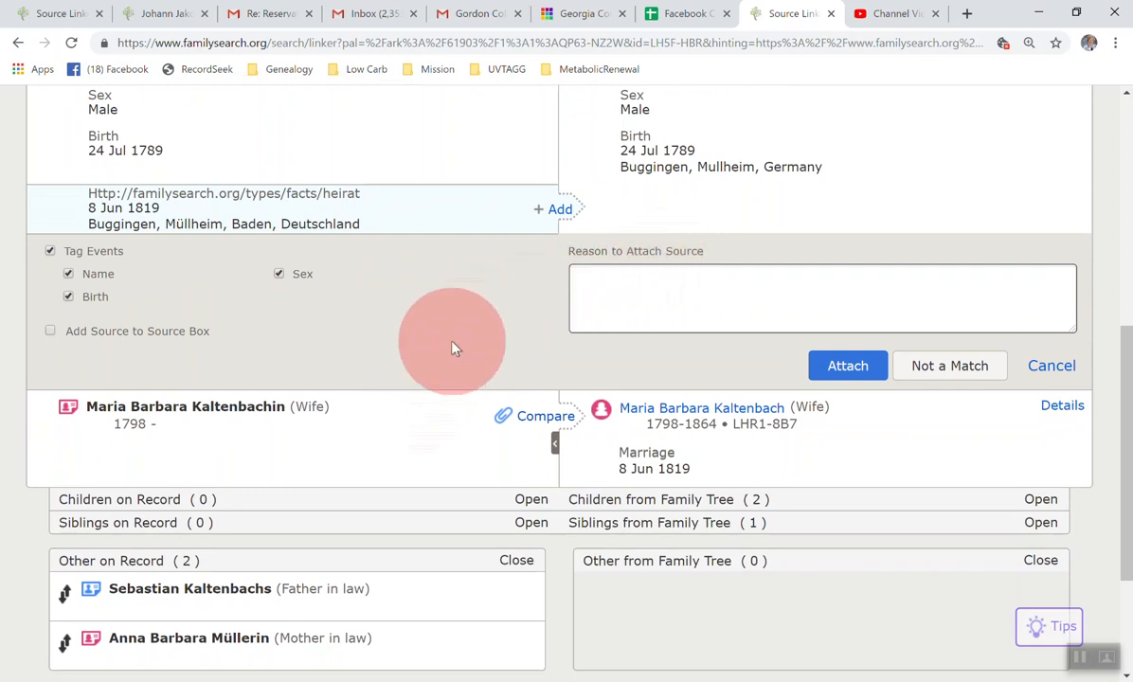
{"action": "scroll", "coordinate": [452, 349], "scroll_direction": "down", "scroll_amount": 2}
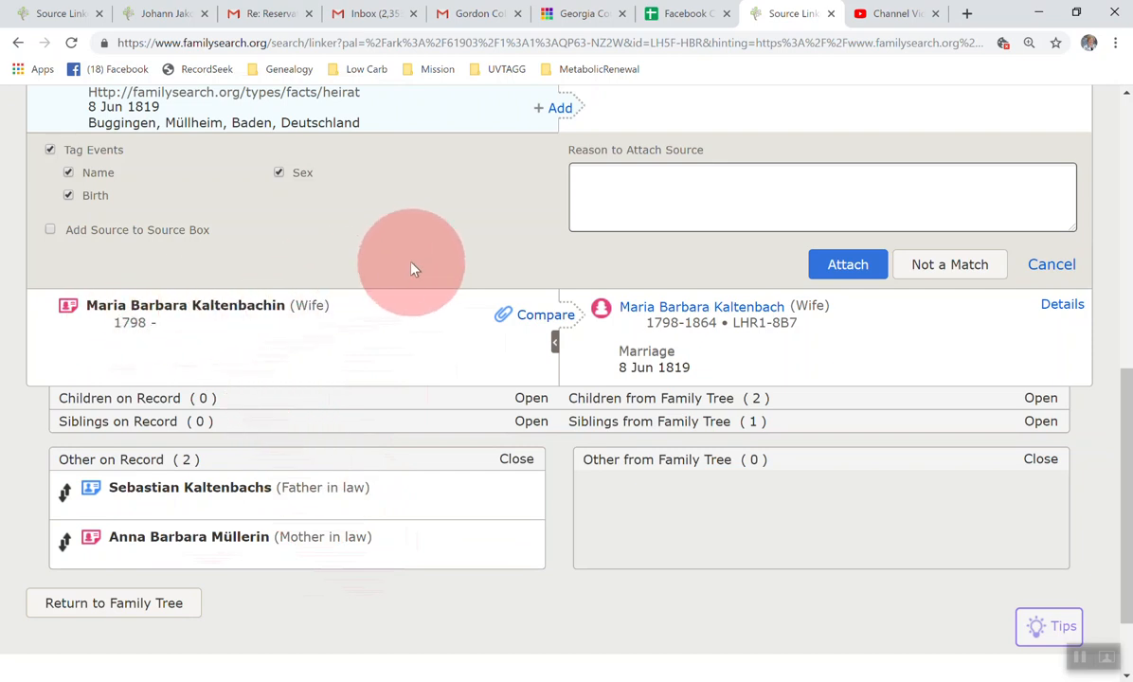
Step: Change the focus person on the record side from the husband to the wife
{"action": "scroll", "coordinate": [416, 267], "scroll_direction": "up", "scroll_amount": 1}
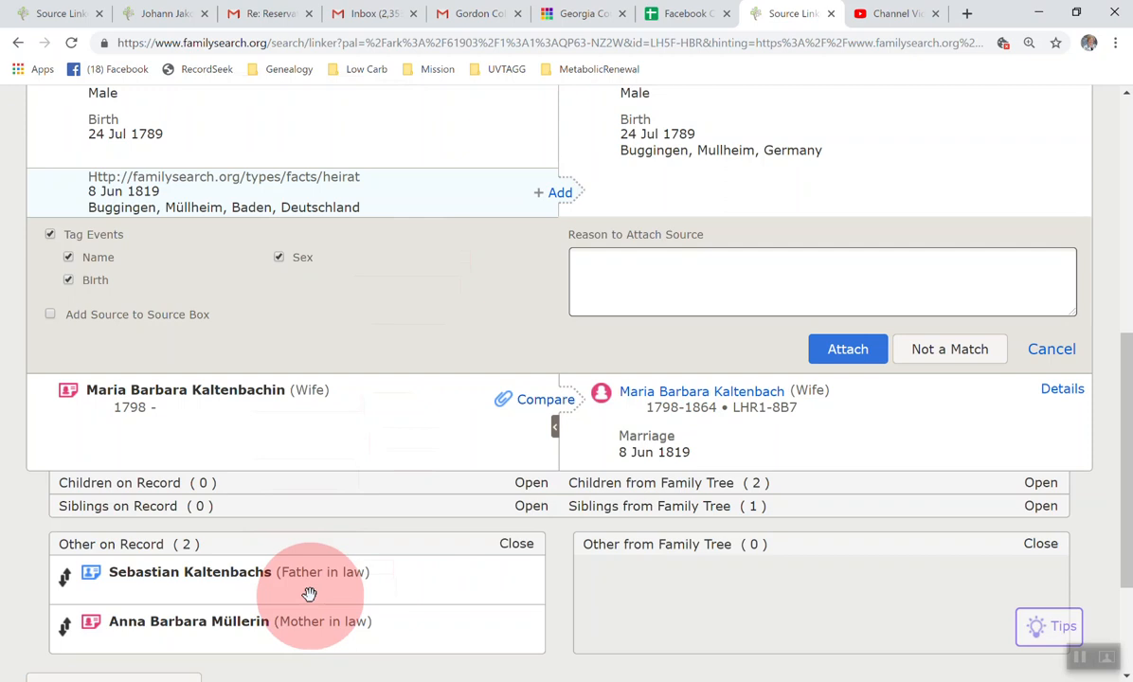
{"action": "scroll", "coordinate": [398, 341], "scroll_direction": "up", "scroll_amount": 2}
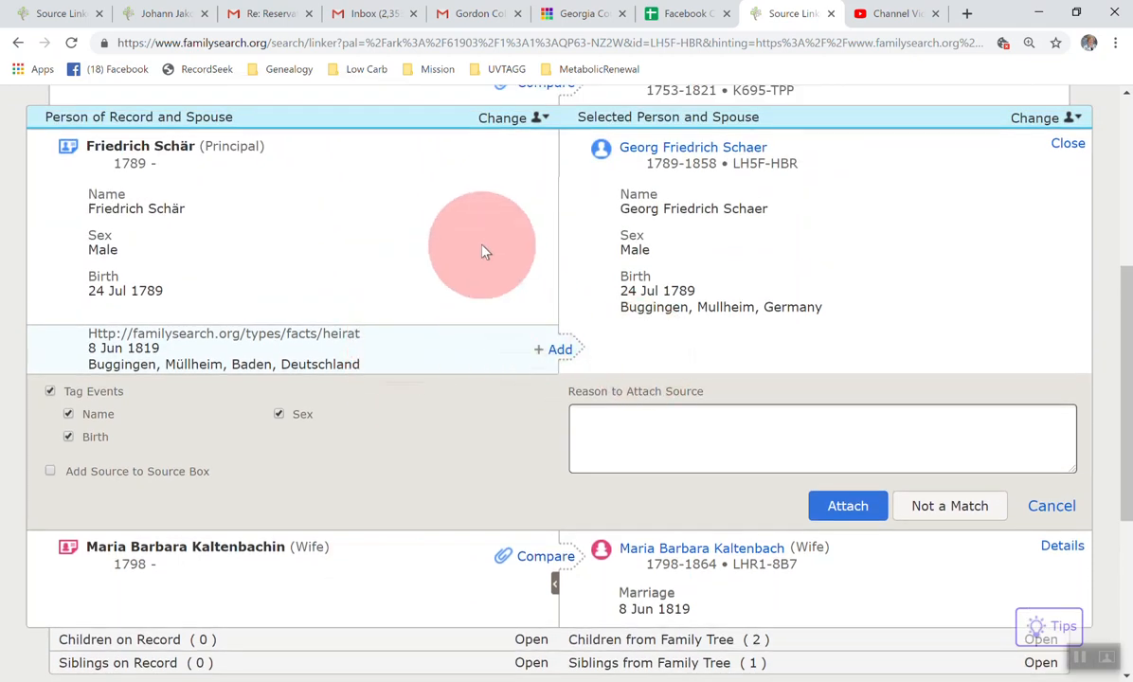
{"action": "scroll", "coordinate": [483, 251], "scroll_direction": "up", "scroll_amount": 2}
{"action": "scroll", "coordinate": [469, 241], "scroll_direction": "up", "scroll_amount": 1}
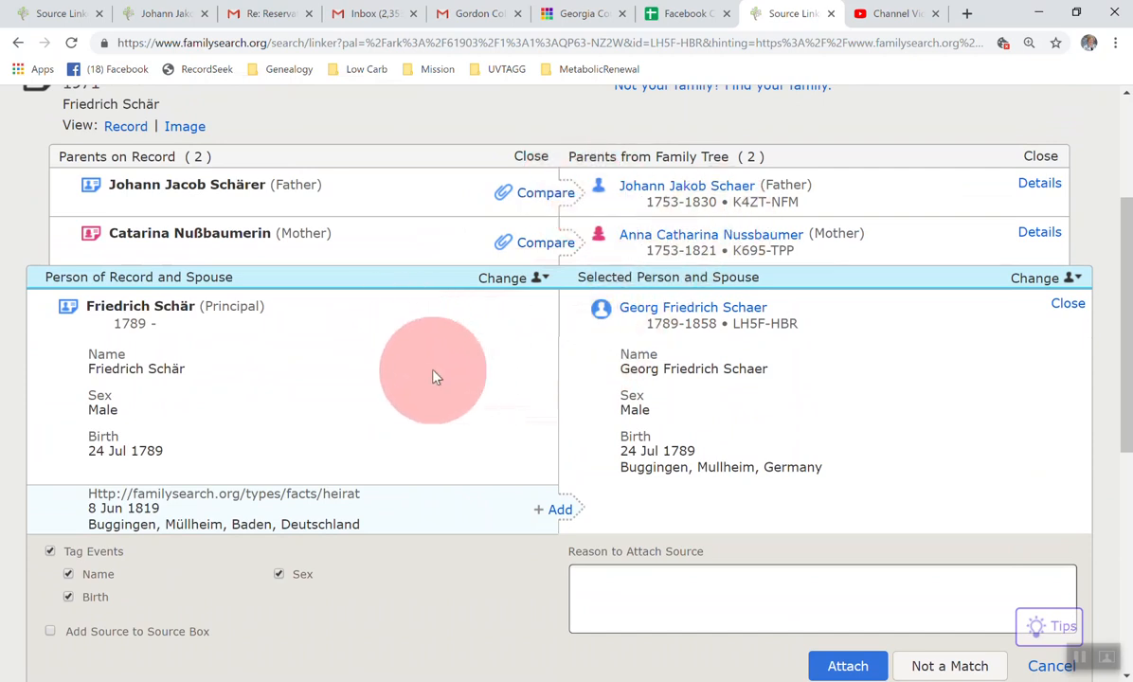
{"action": "scroll", "coordinate": [432, 376], "scroll_direction": "down", "scroll_amount": 3}
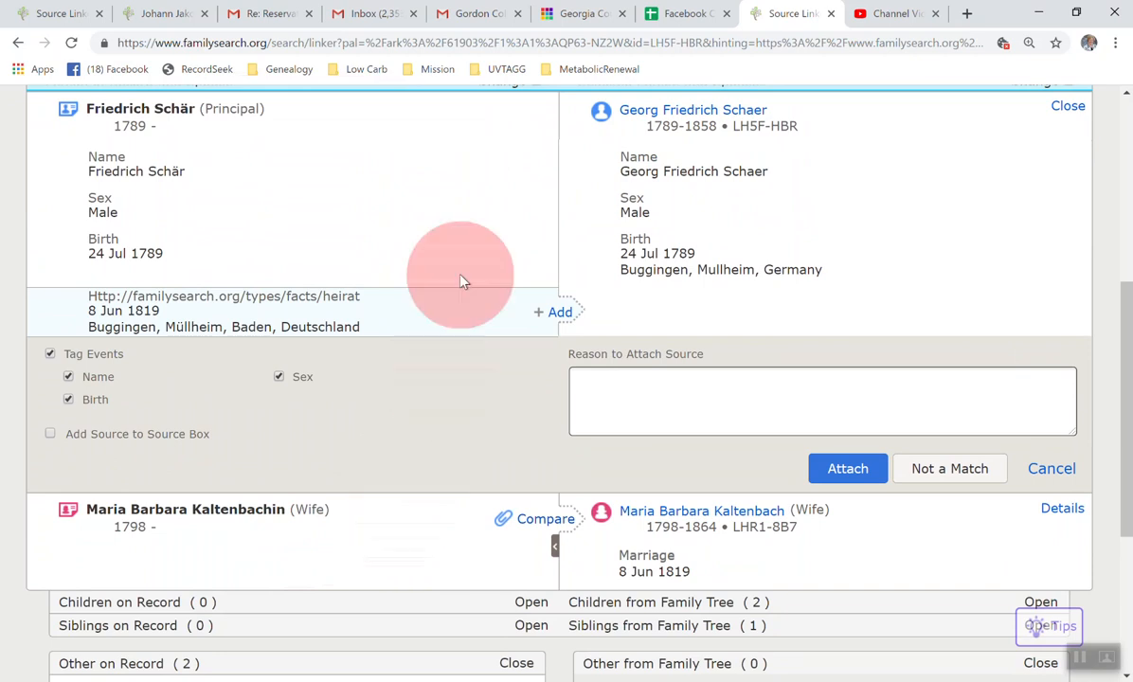
{"action": "scroll", "coordinate": [477, 204], "scroll_direction": "up", "scroll_amount": 3}
{"action": "scroll", "coordinate": [479, 210], "scroll_direction": "up", "scroll_amount": 3}
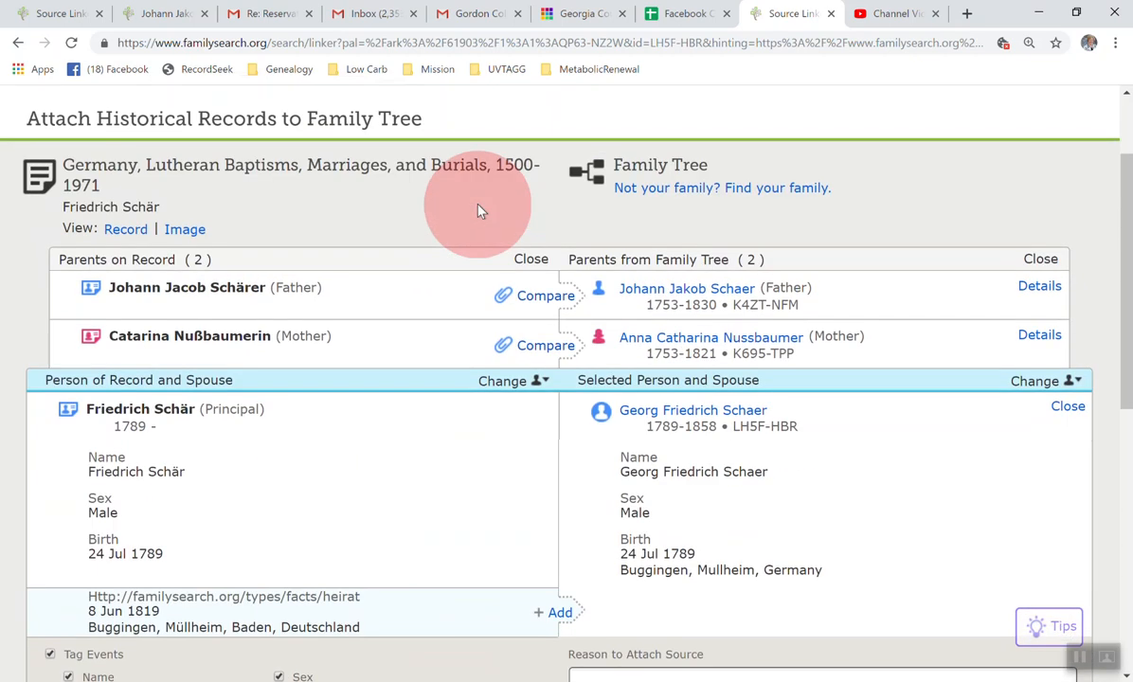
{"action": "left_click", "coordinate": [540, 381]}
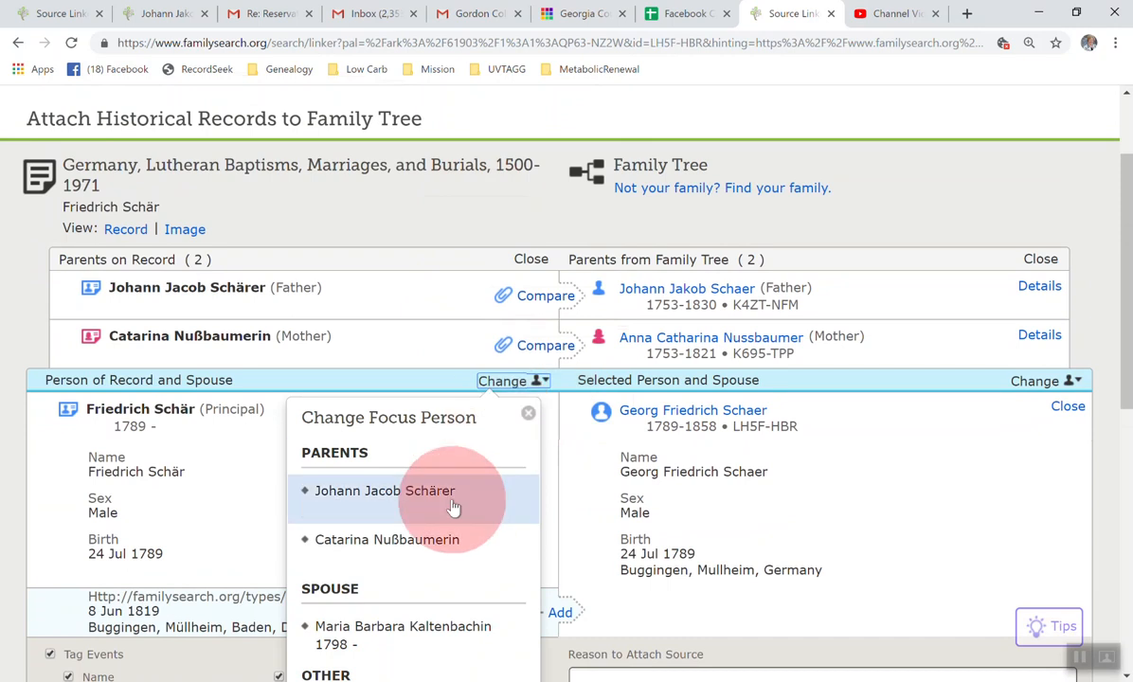
{"action": "left_click", "coordinate": [429, 635]}
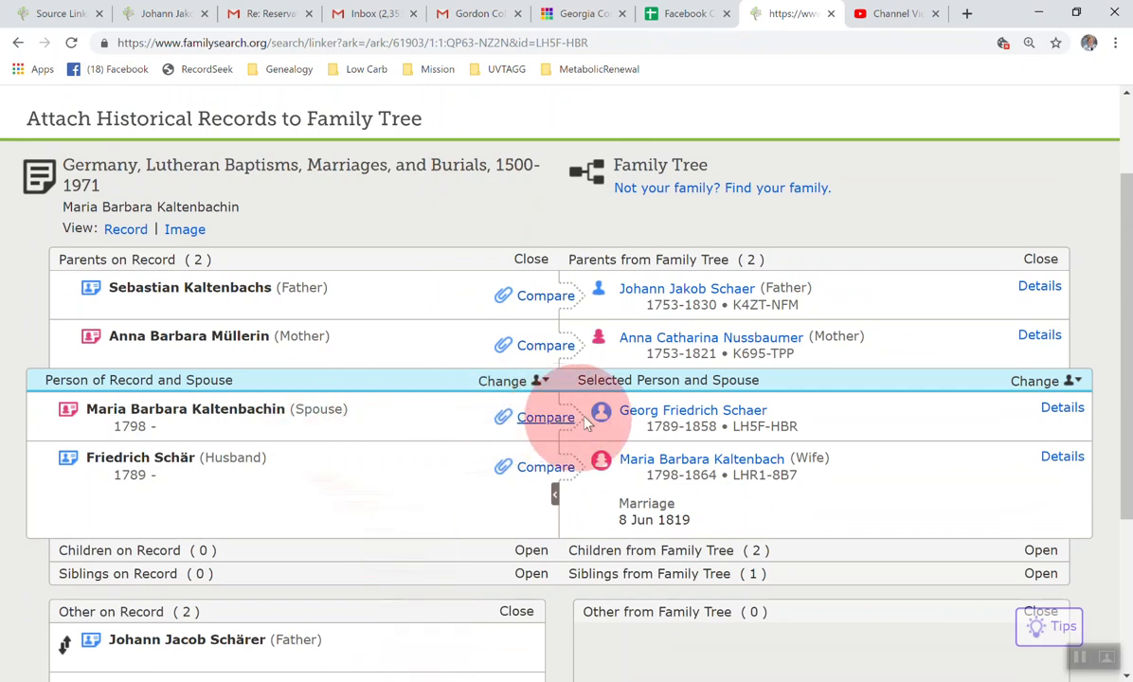
Step: Change the focus person on the Family Tree side to the wife and compare her parents with those on the record
{"action": "left_click", "coordinate": [1077, 381]}
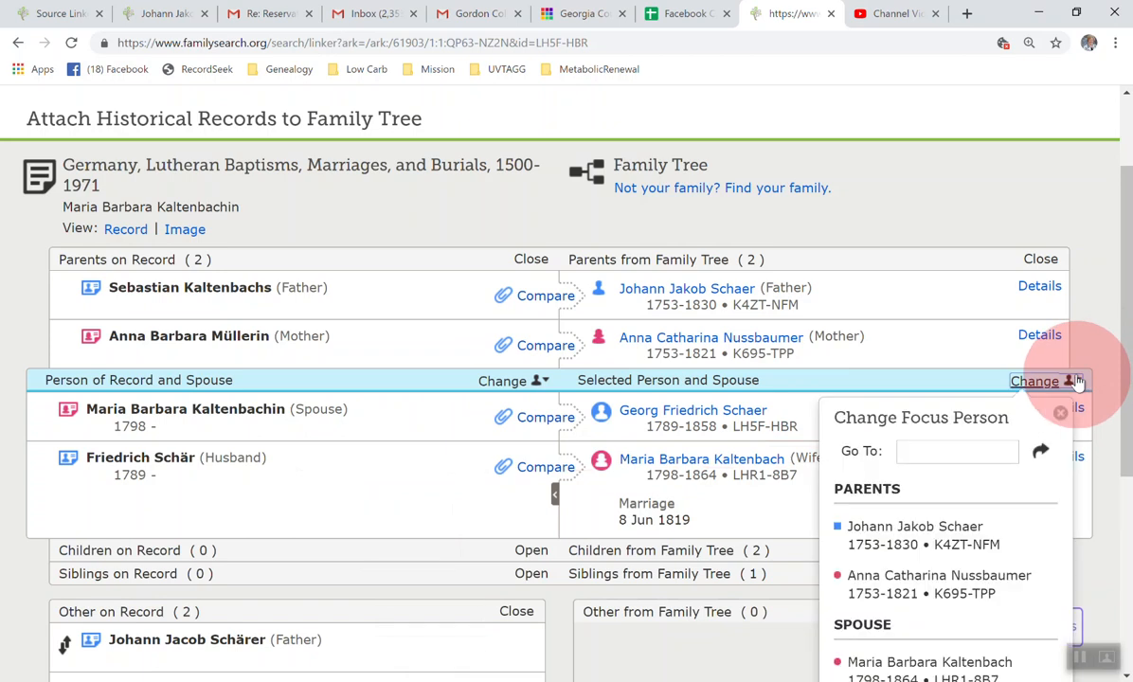
{"action": "scroll", "coordinate": [974, 527], "scroll_direction": "down", "scroll_amount": 1}
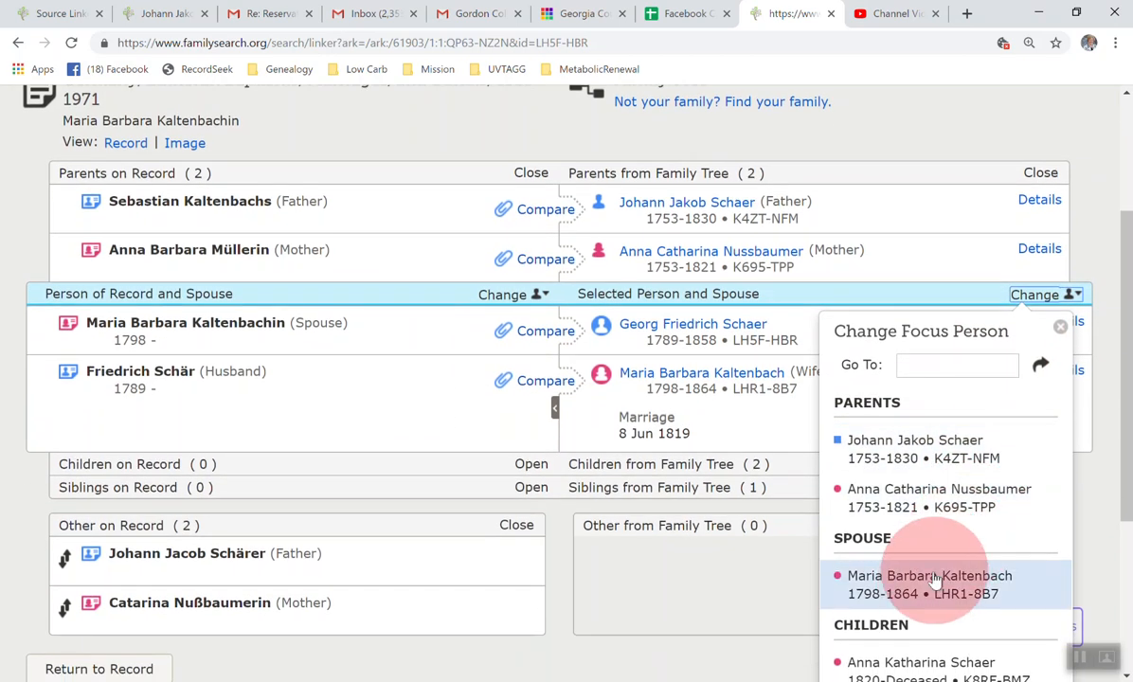
{"action": "left_click", "coordinate": [886, 516]}
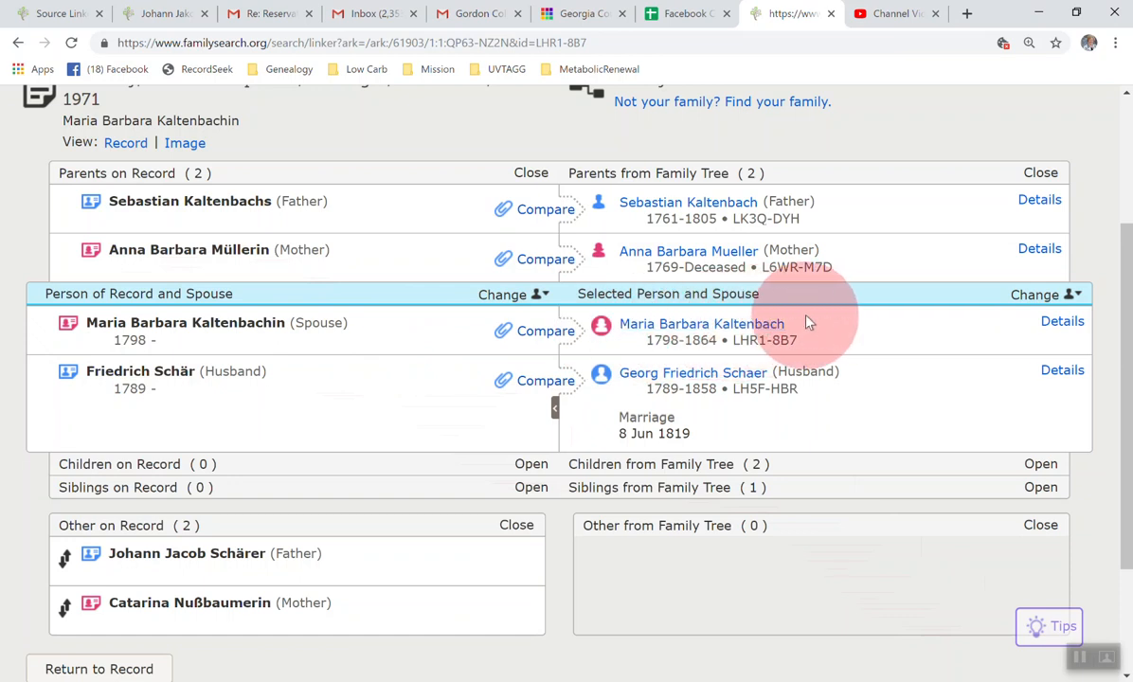
{"action": "scroll", "coordinate": [830, 330], "scroll_direction": "up", "scroll_amount": 1}
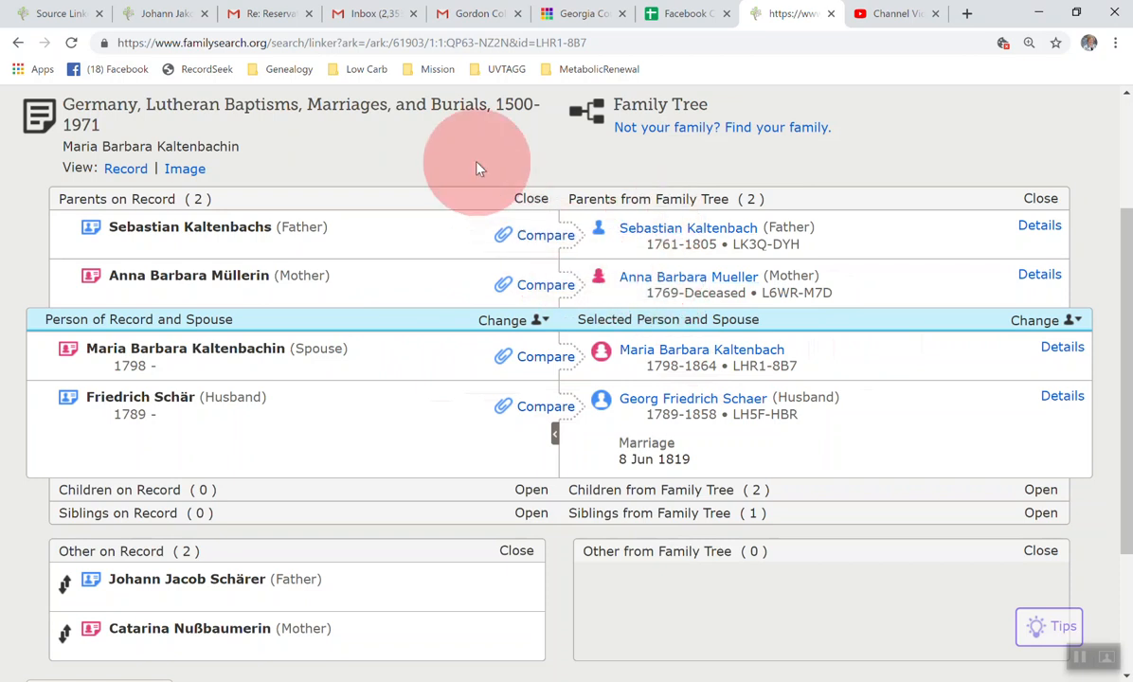
{"action": "scroll", "coordinate": [478, 169], "scroll_direction": "up", "scroll_amount": 2}
{"action": "scroll", "coordinate": [478, 169], "scroll_direction": "up", "scroll_amount": 1}
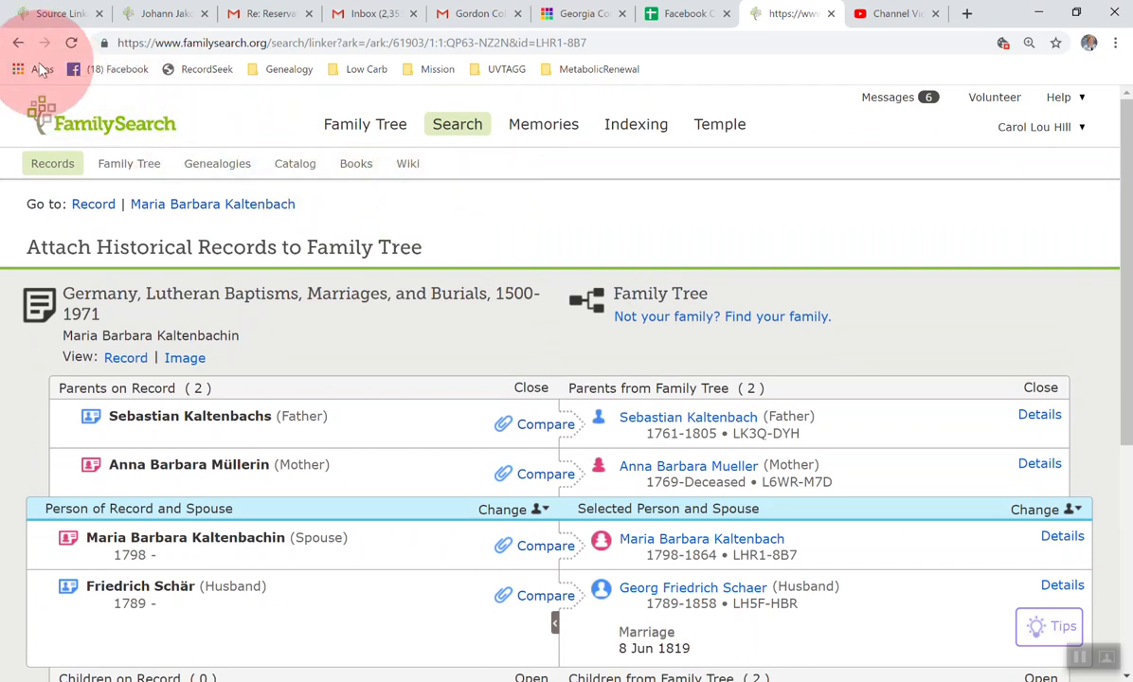
Step: Return to the ancestor's time line without attaching the record and go to the 1789 record hint
{"action": "left_click", "coordinate": [16, 43]}
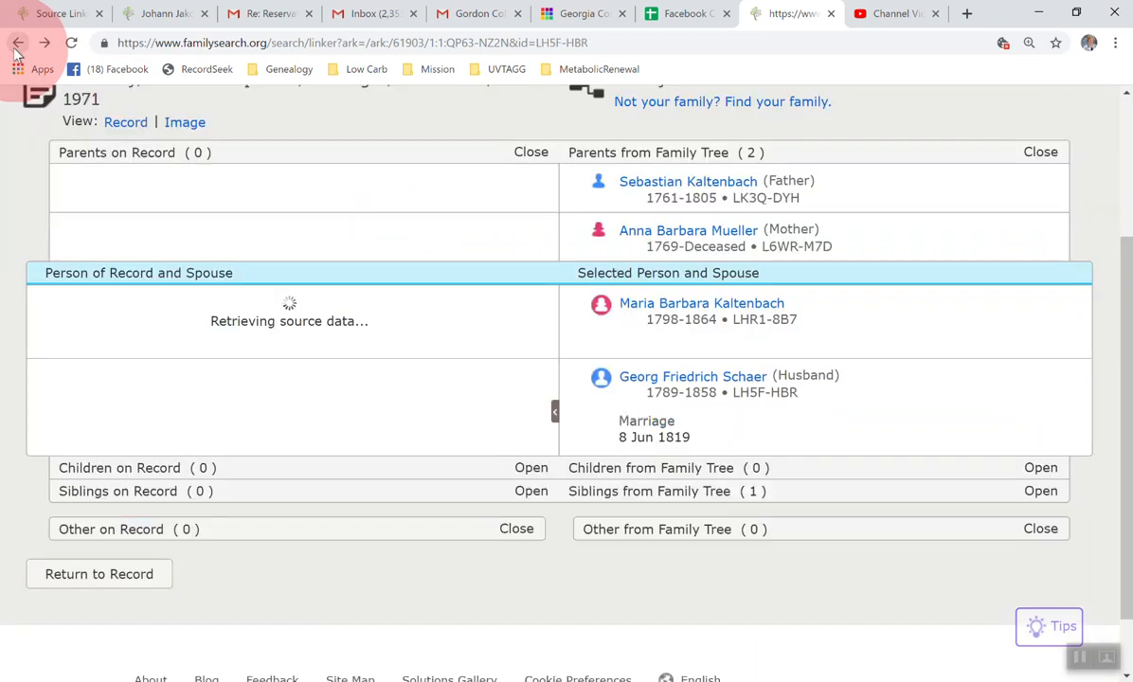
{"action": "left_click", "coordinate": [16, 44]}
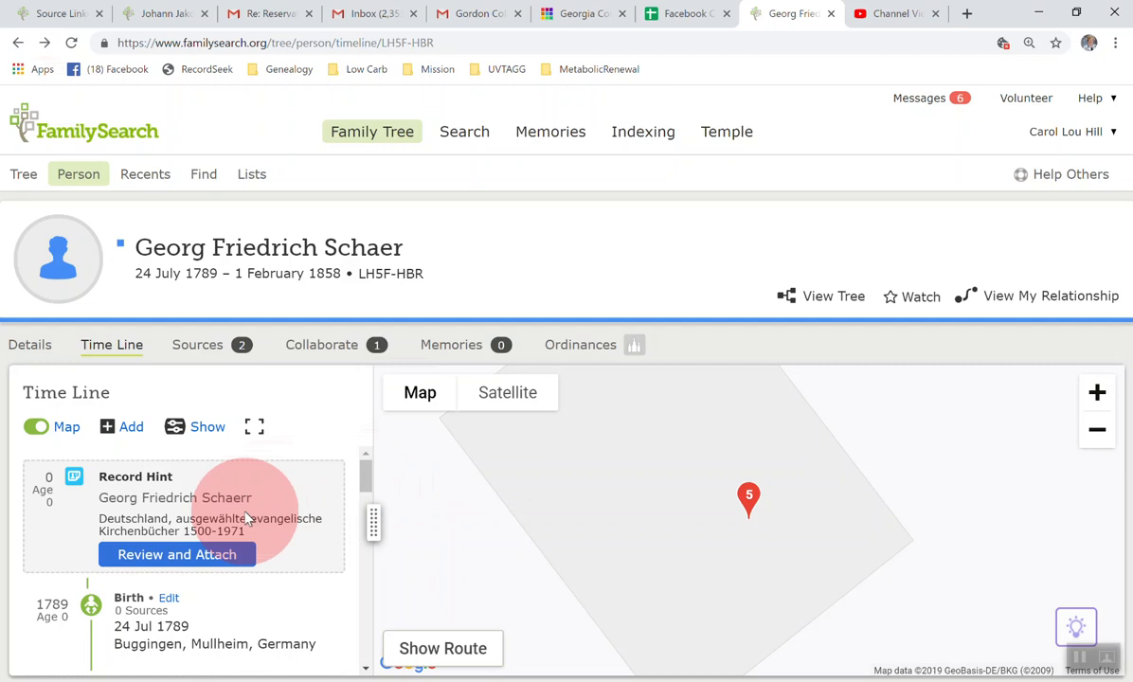
{"action": "scroll", "coordinate": [246, 518], "scroll_direction": "down", "scroll_amount": 3}
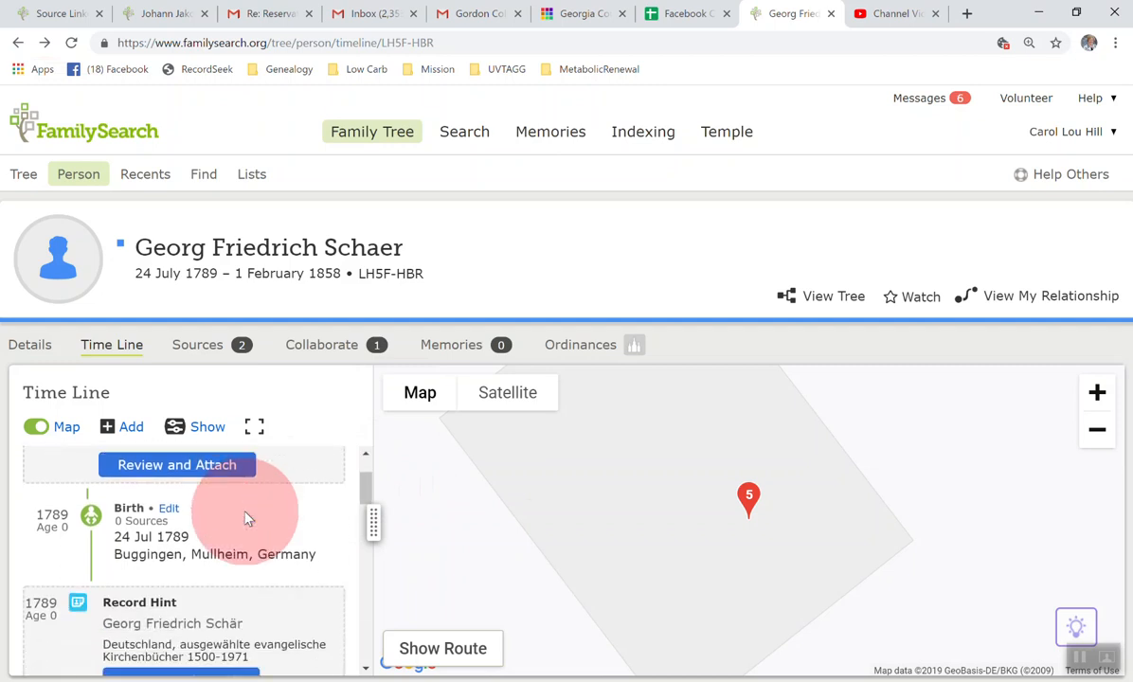
{"action": "scroll", "coordinate": [245, 517], "scroll_direction": "down", "scroll_amount": 1}
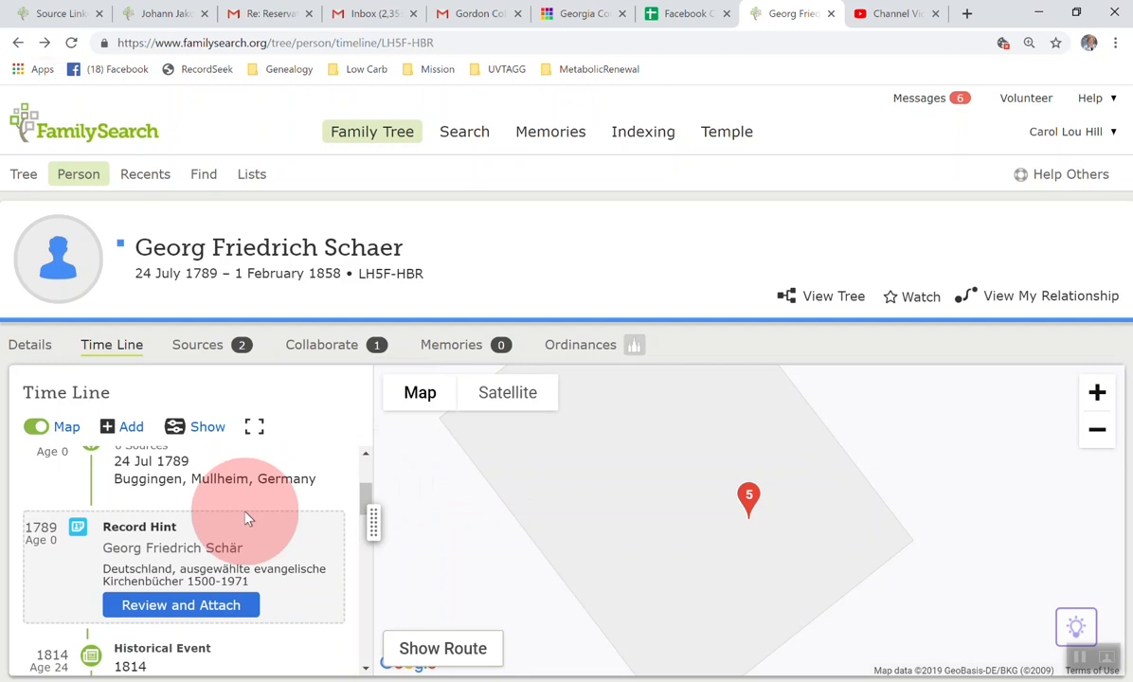